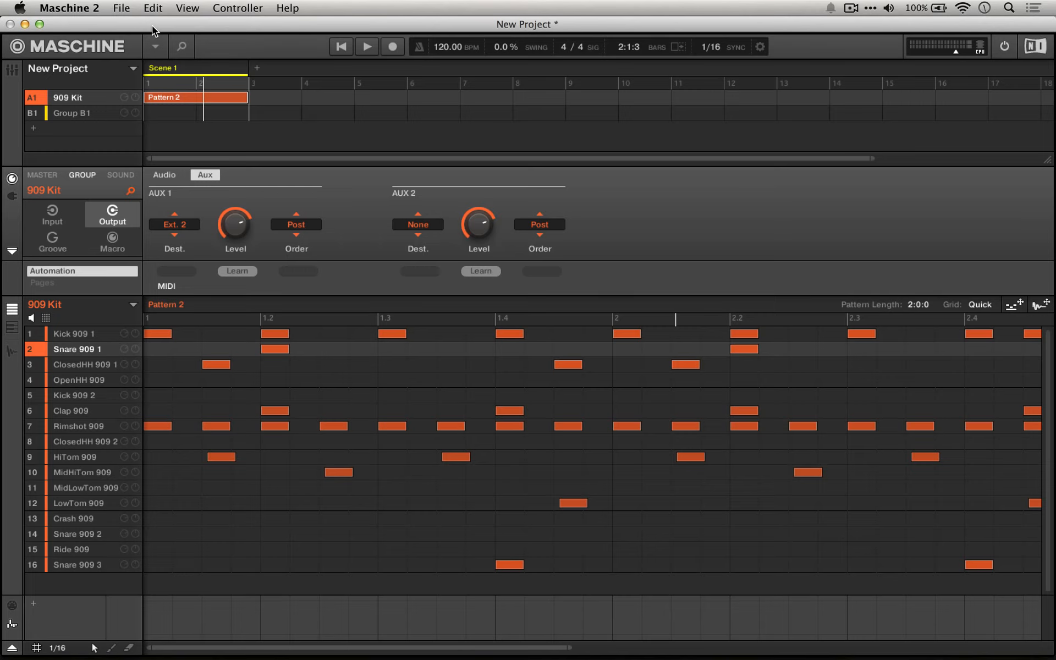
# Switch to Audio MIDI Setup and create a new aggregate device
pyautogui.press('super+Tab')
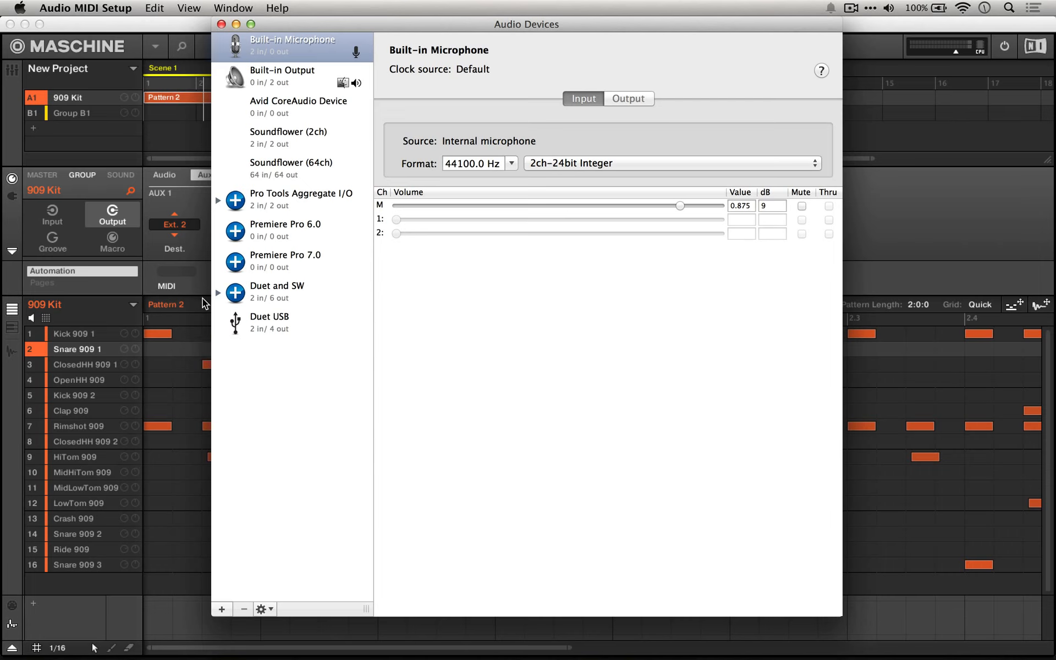
pyautogui.click(221, 5)
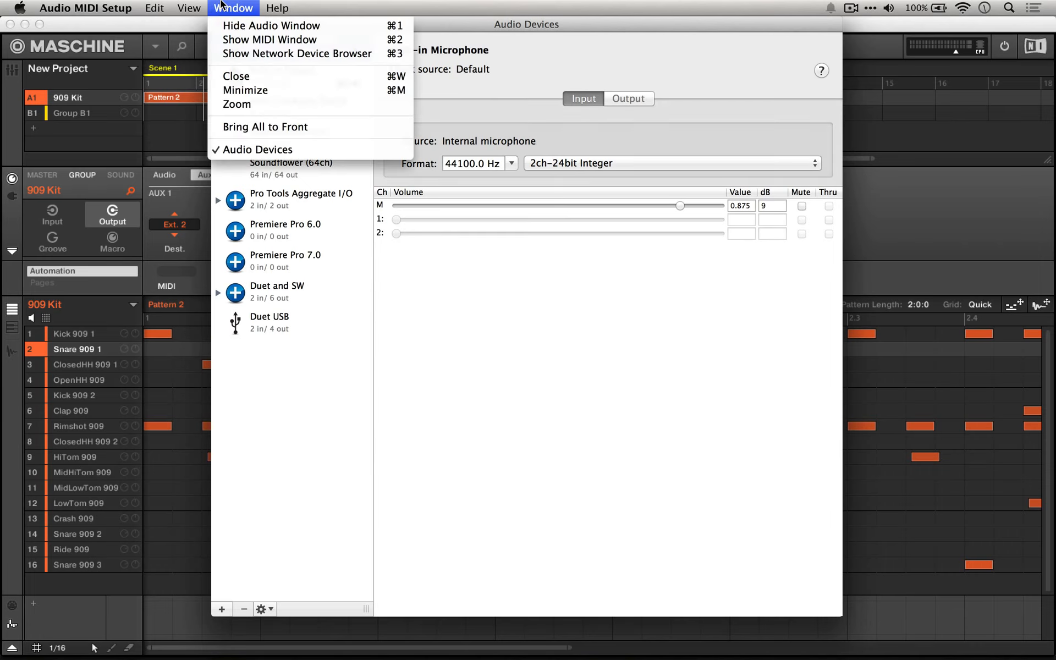
pyautogui.click(221, 5)
pyautogui.click(222, 609)
pyautogui.click(355, 622)
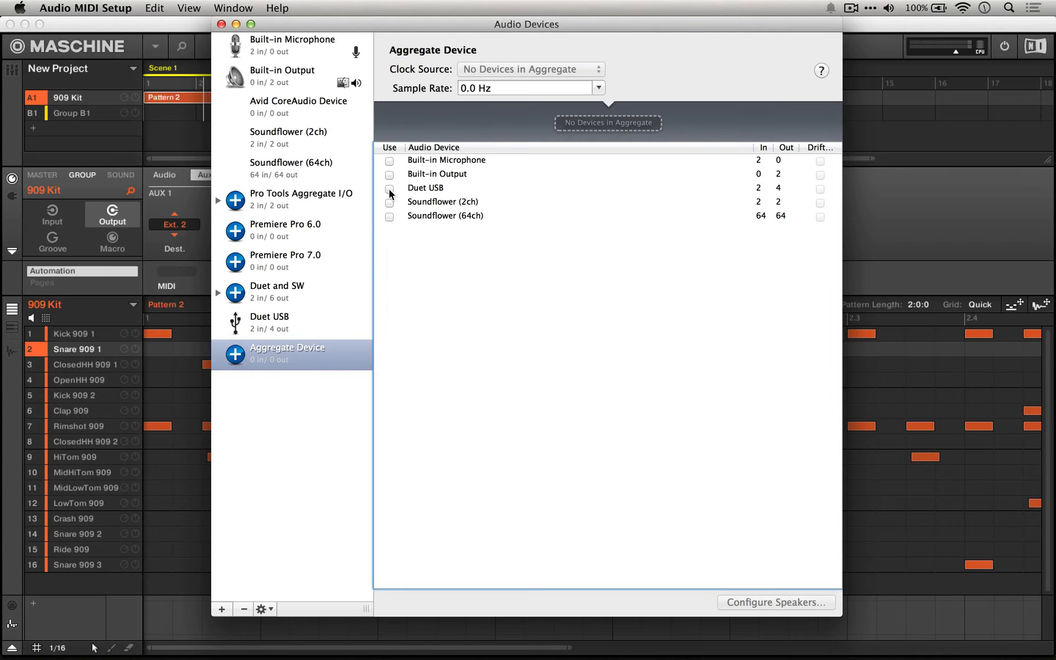
# Include Built-in Output and Duet USB as subdevices of the new aggregate device
pyautogui.press('super+Tab')
pyautogui.press('super+Tab')
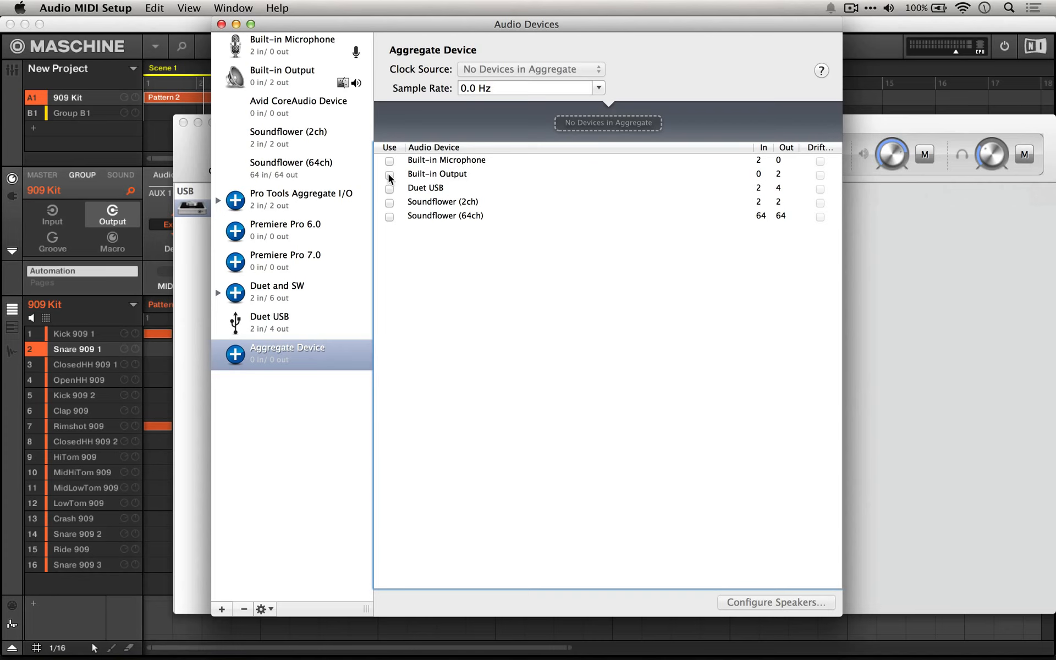
pyautogui.click(389, 176)
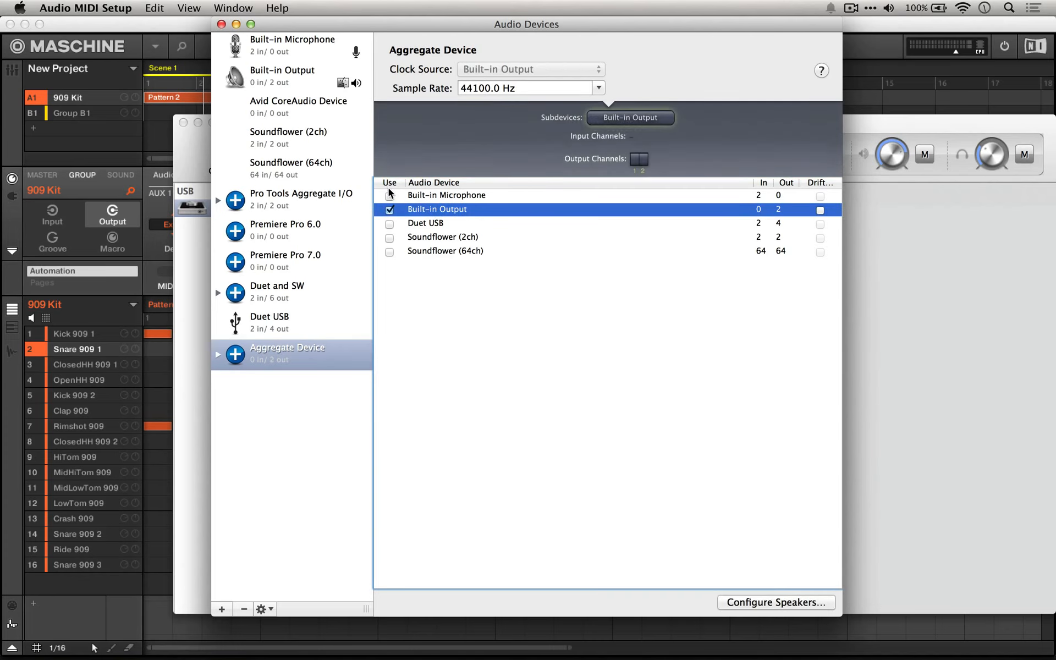
pyautogui.click(389, 224)
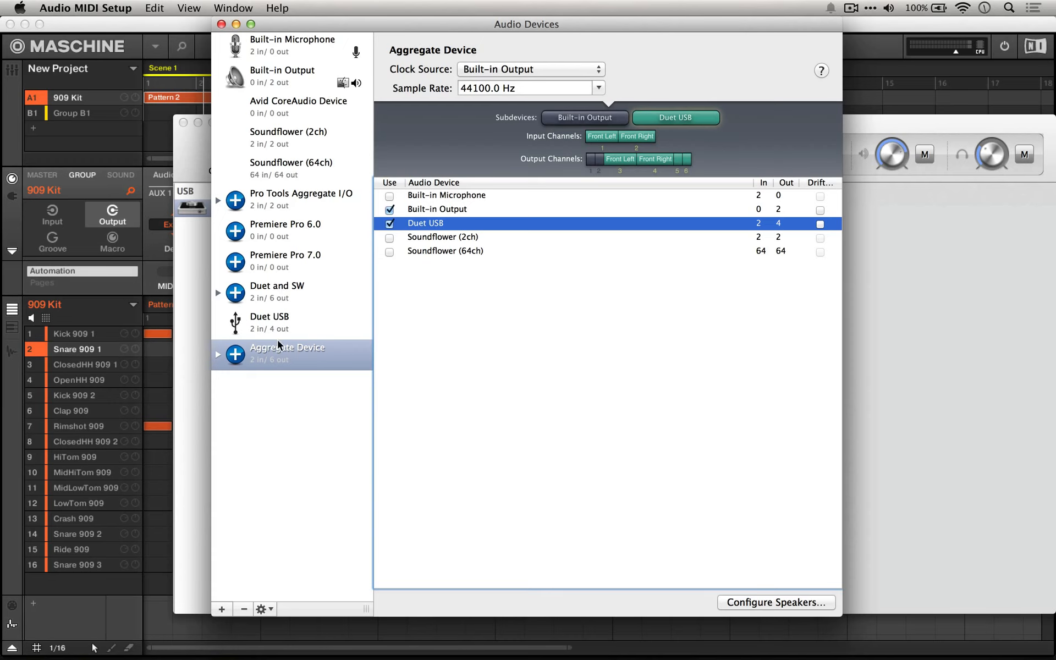
# Delete the new aggregate device and switch back to Maschine 2
pyautogui.click(244, 609)
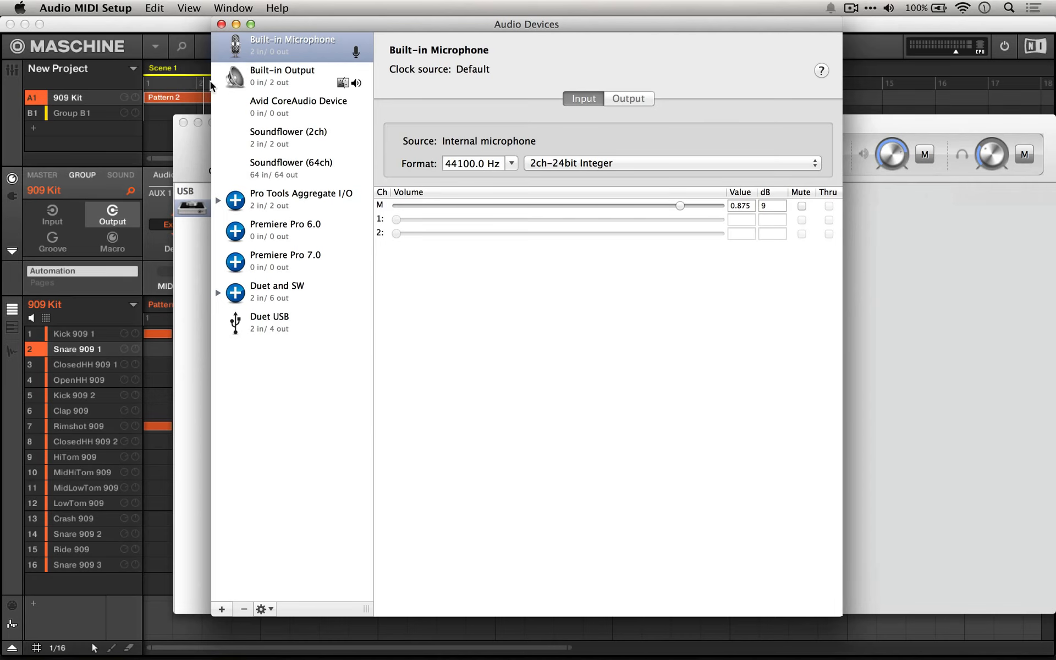
pyautogui.click(154, 28)
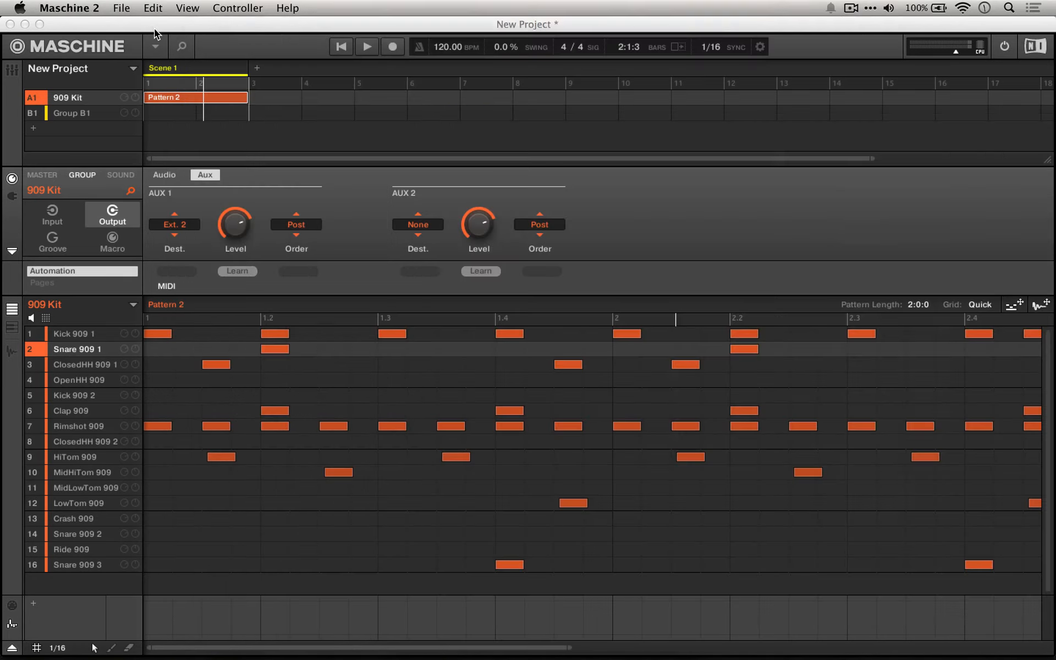
# Examine the audio device settings and the output routing in Maschine's Audio and MIDI Settings
pyautogui.click(124, 7)
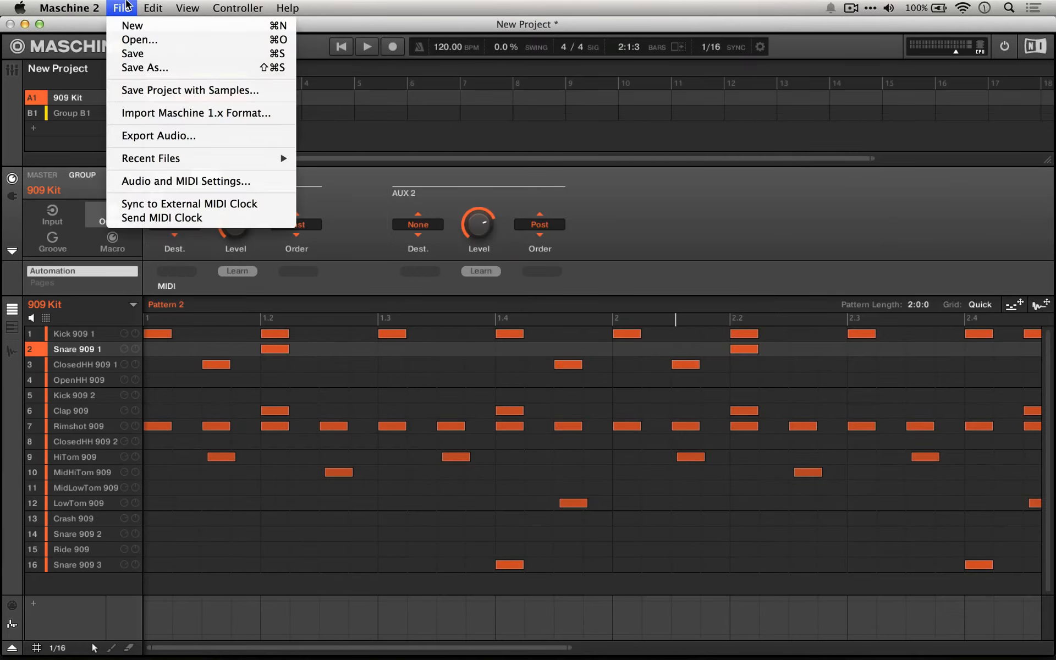
pyautogui.click(179, 185)
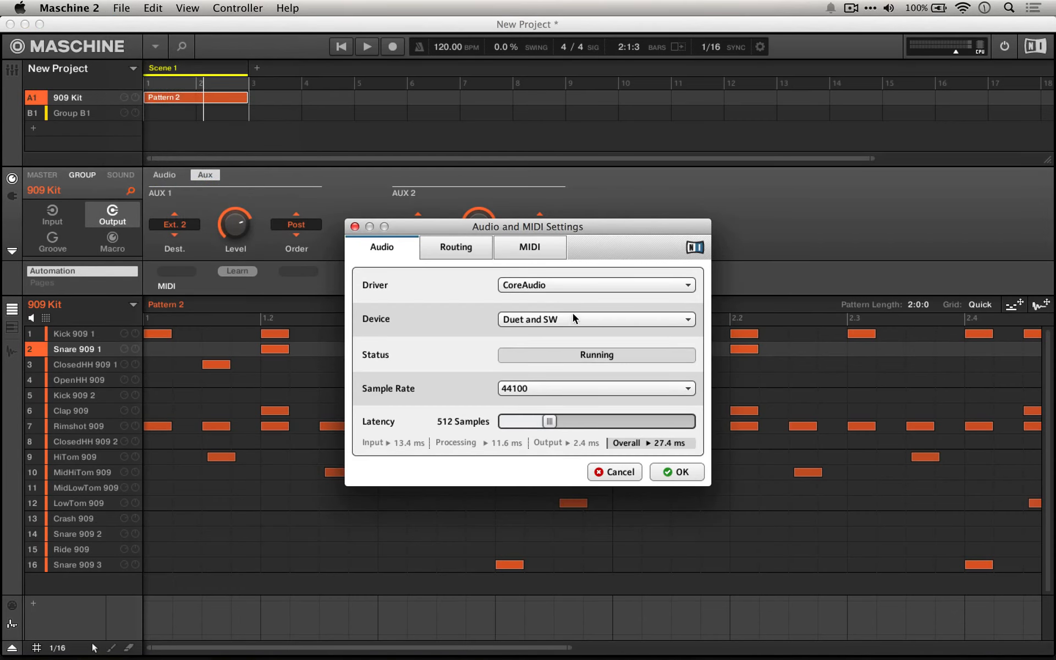
pyautogui.click(455, 248)
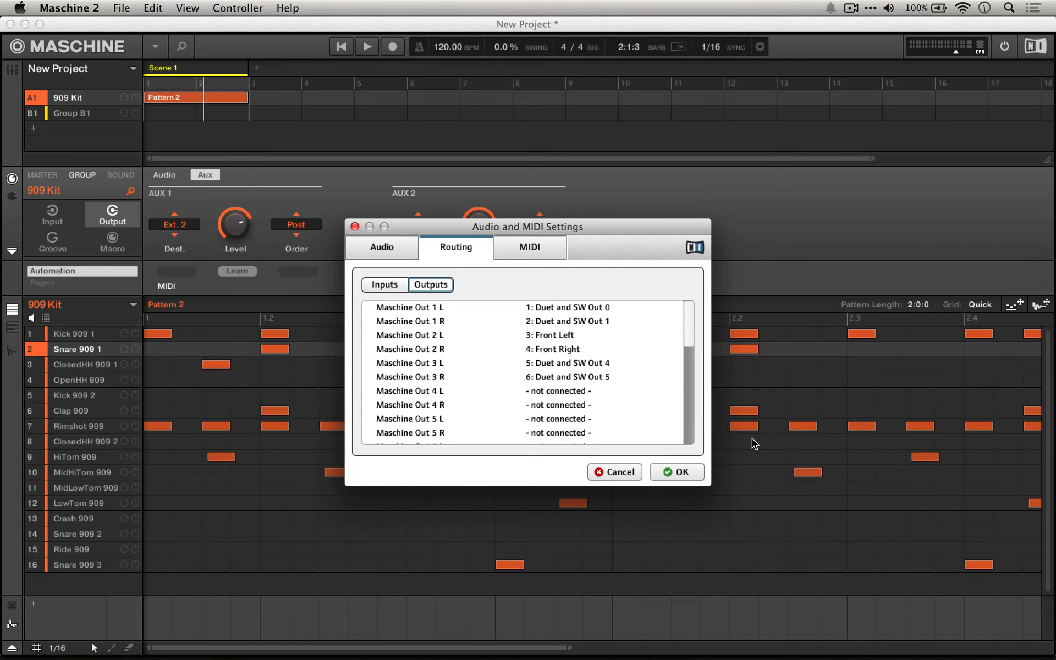
pyautogui.click(694, 473)
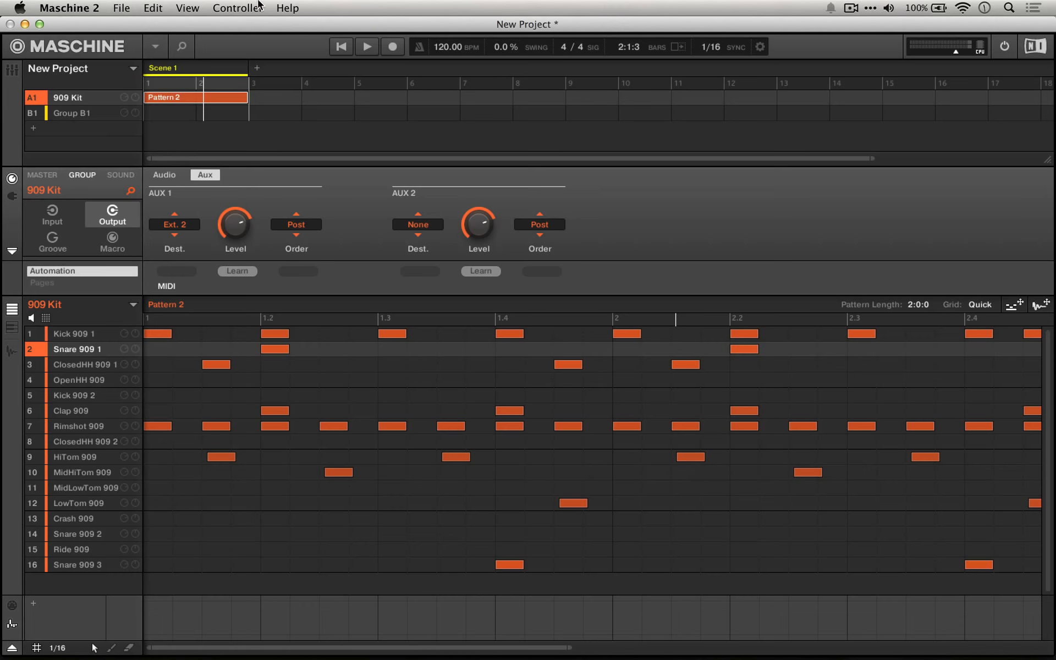
pyautogui.click(121, 8)
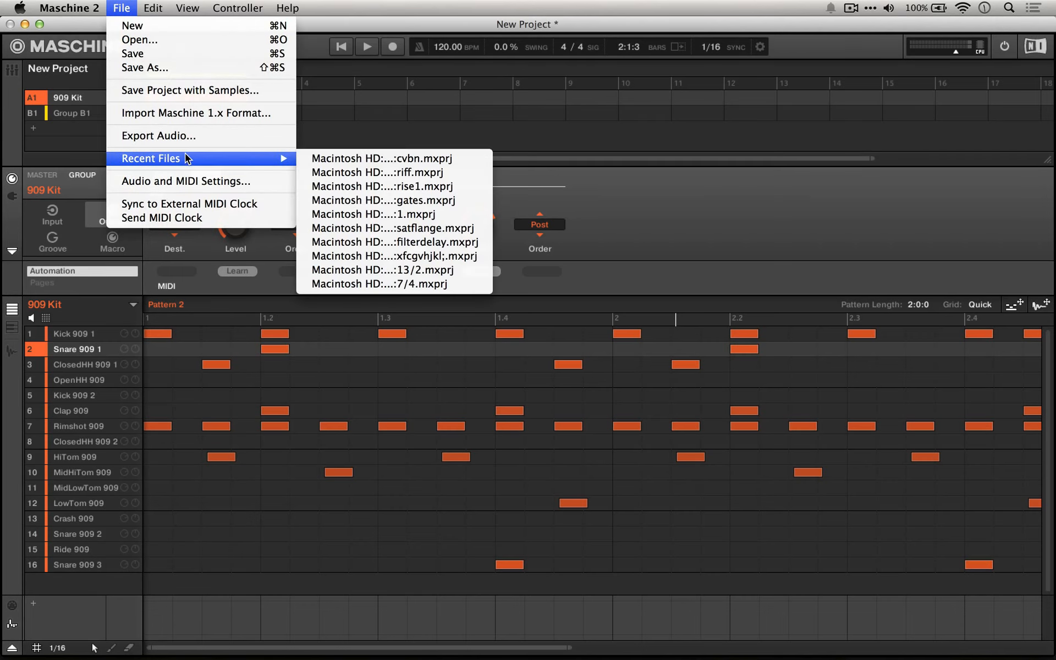
pyautogui.click(171, 181)
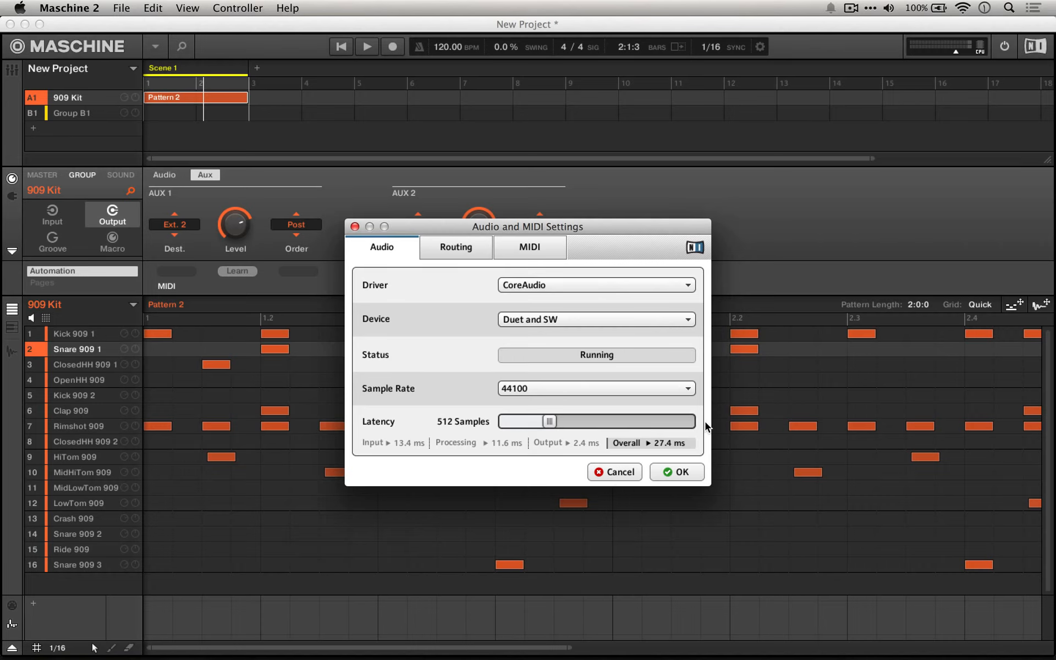
pyautogui.click(683, 472)
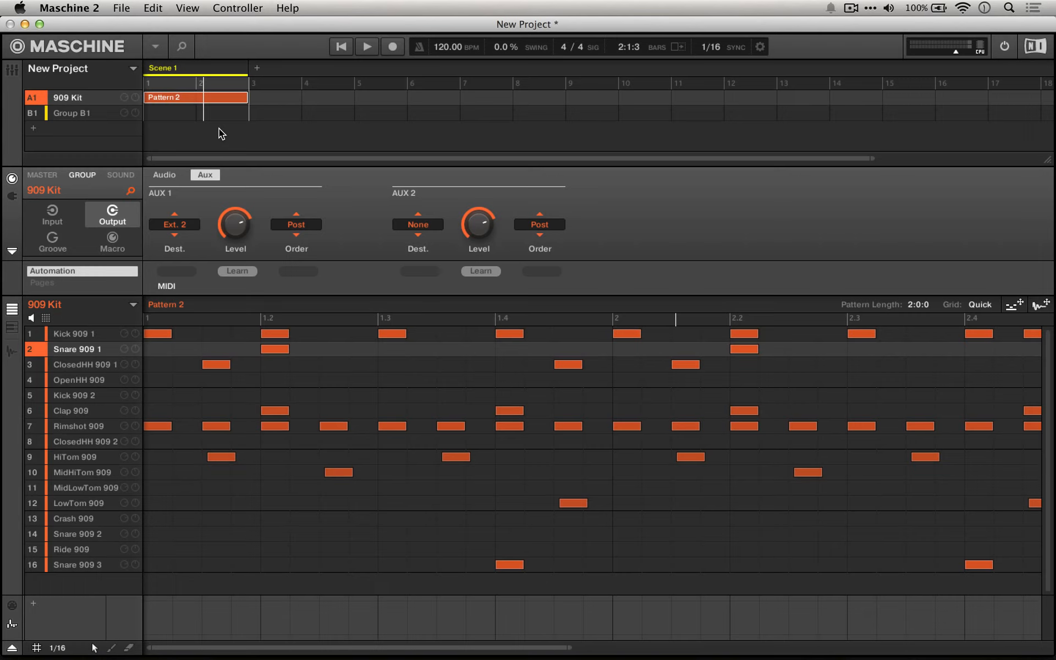
# Play the 909 Kit pattern to listen to the group's external aux send, and stop playback
pyautogui.press('space')
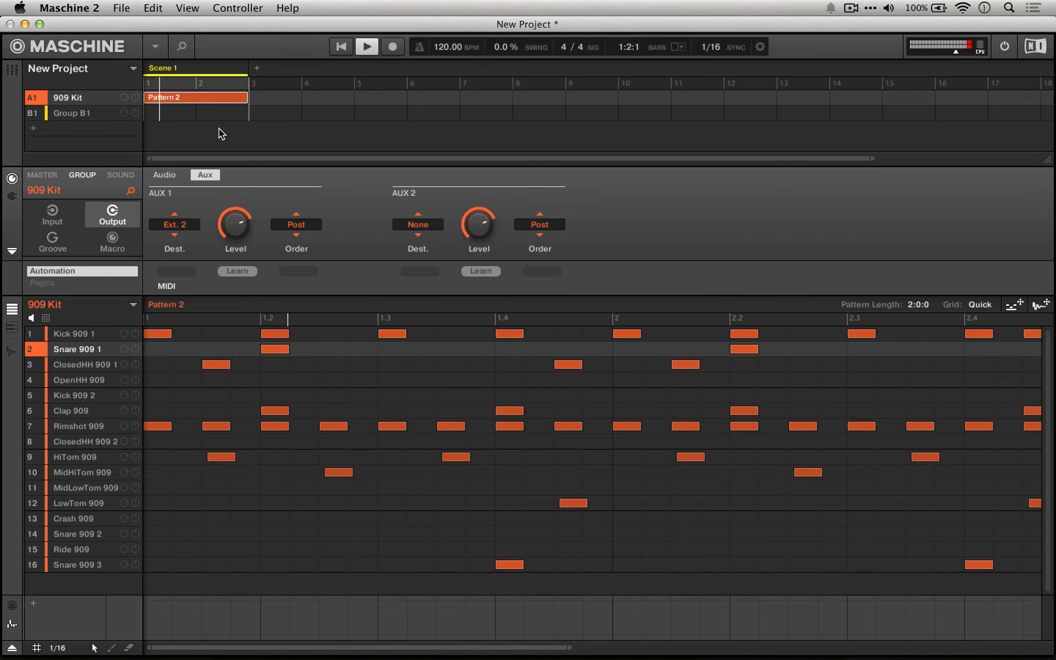
pyautogui.press('space')
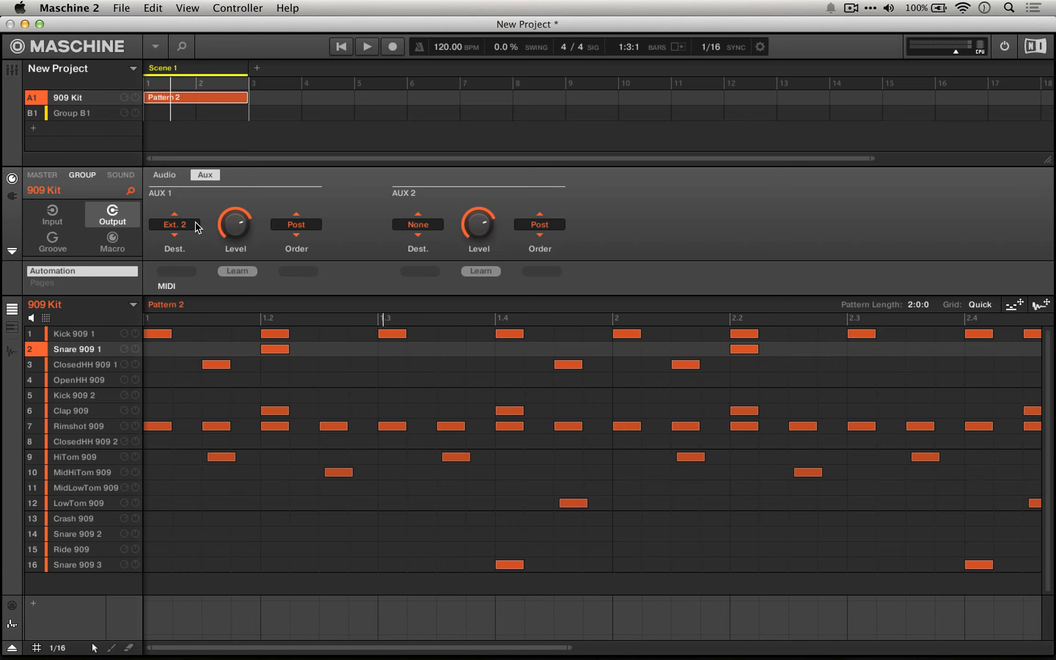
# Show the audio input source and gain settings of Sound 1 in Group B1
pyautogui.click(72, 116)
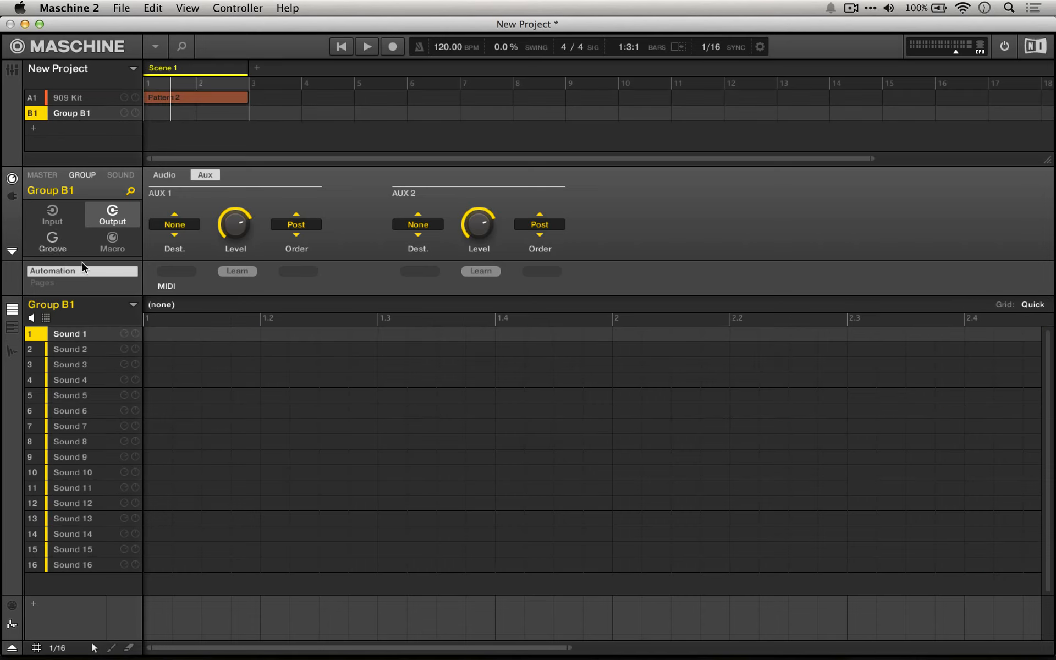
pyautogui.click(123, 175)
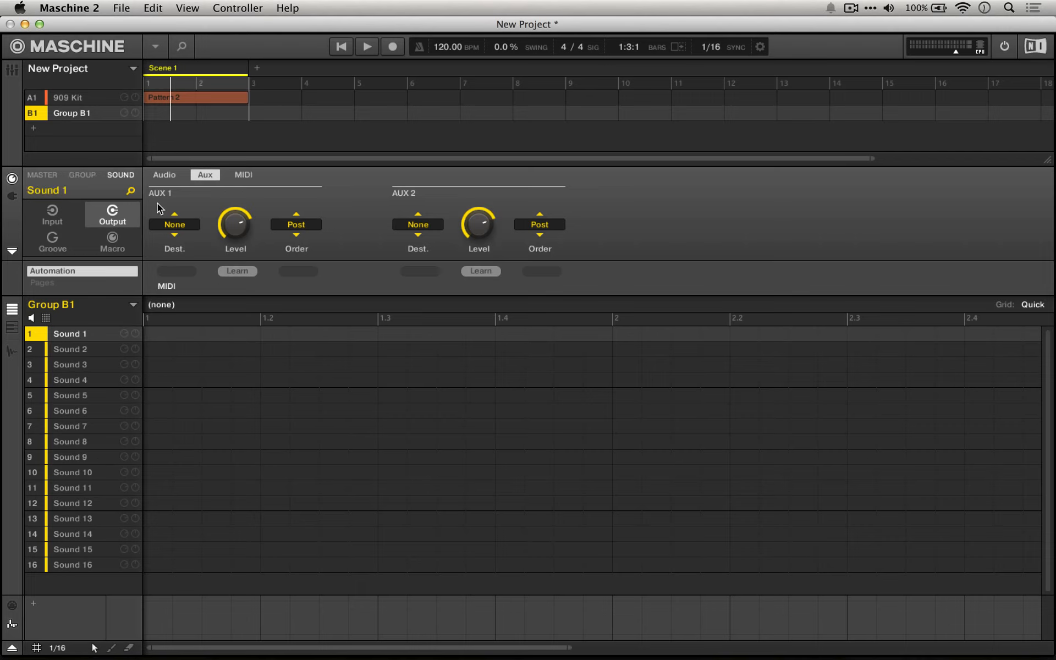
pyautogui.click(68, 212)
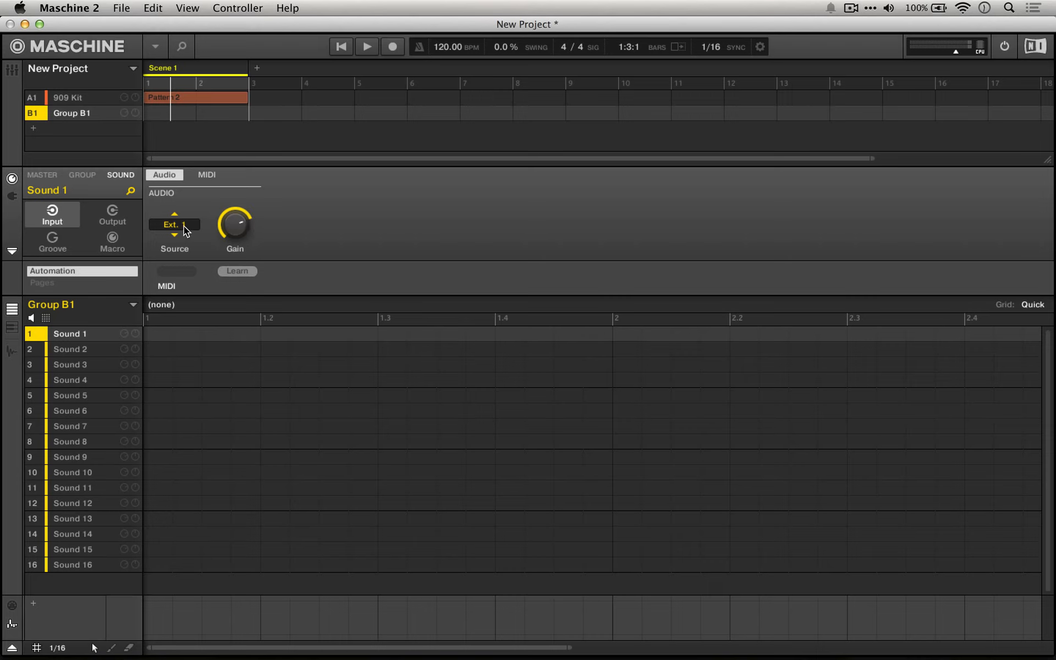
pyautogui.moveTo(249, 224)
# Set the 909 Kit group's Aux 1 output destination to None
pyautogui.click(68, 98)
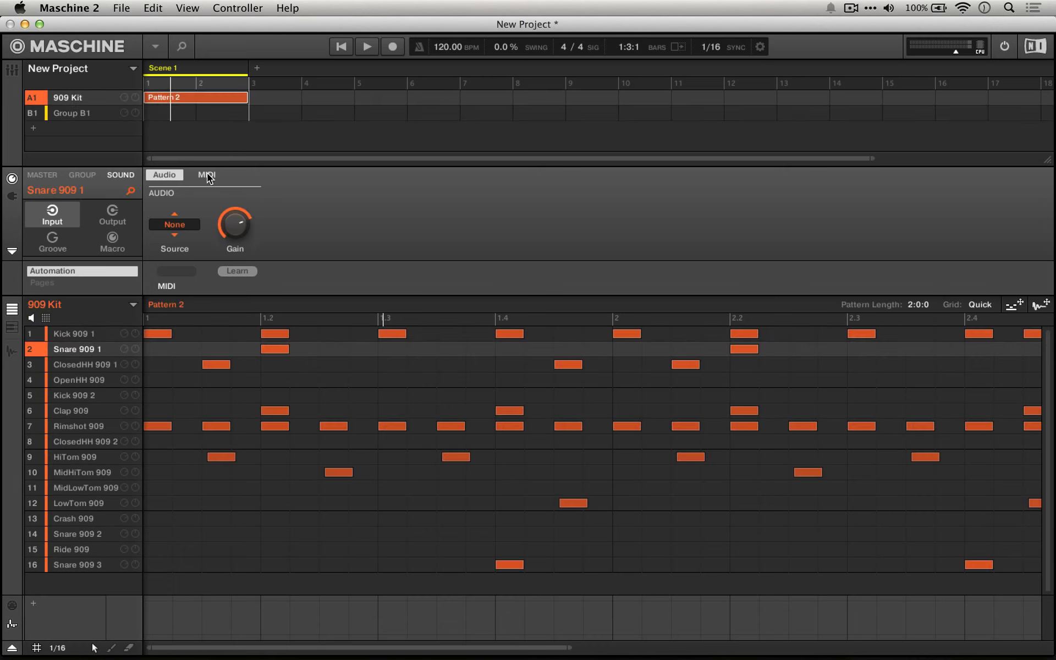
pyautogui.click(90, 170)
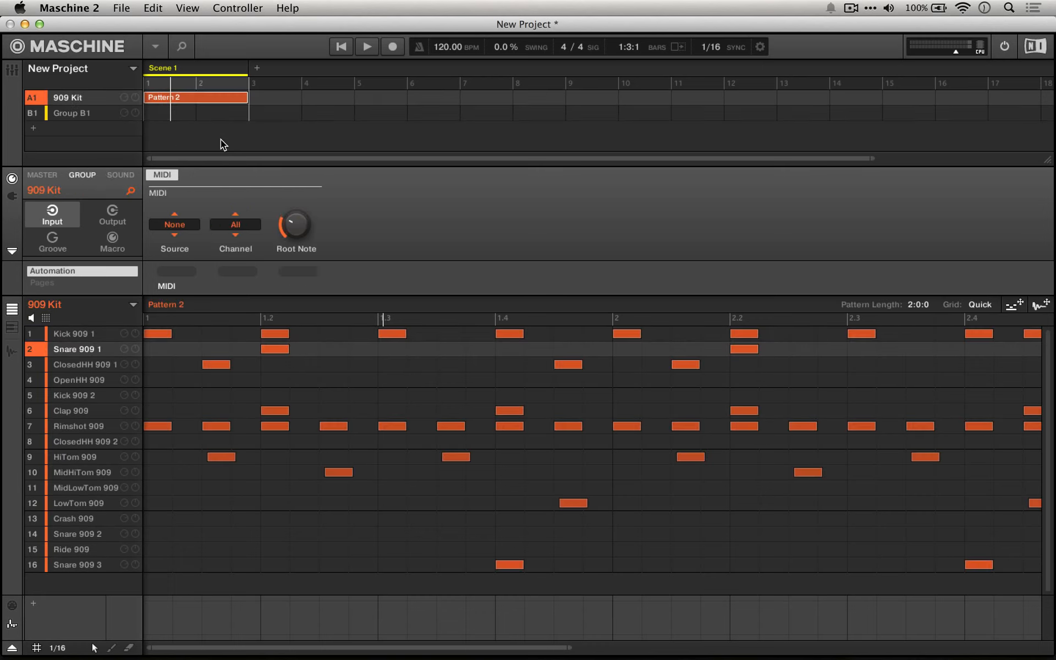
pyautogui.click(113, 215)
pyautogui.click(190, 228)
pyautogui.click(191, 239)
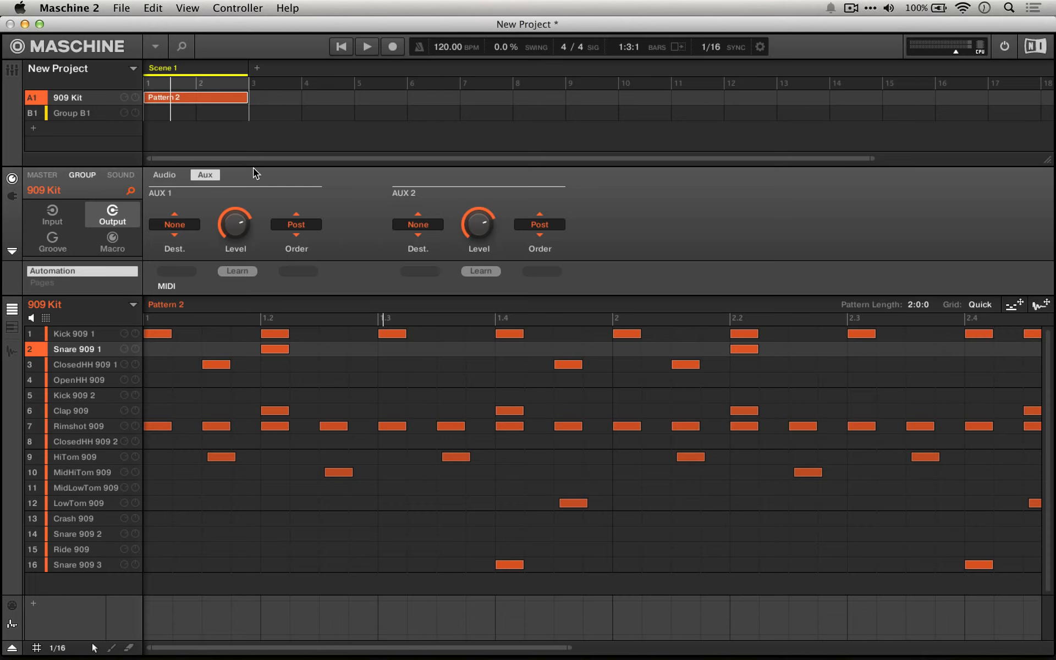
# Set the Aux 1 destination of the Snare 909 1 sound to Ext. 2 and play the pattern to check the send
pyautogui.click(120, 175)
pyautogui.click(180, 227)
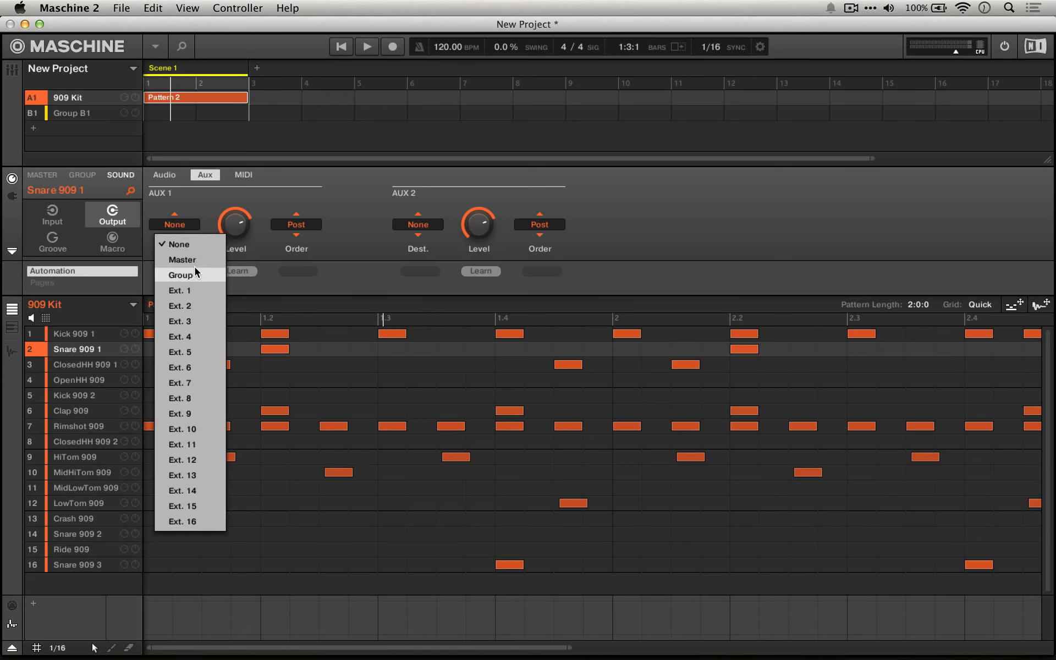
pyautogui.click(196, 305)
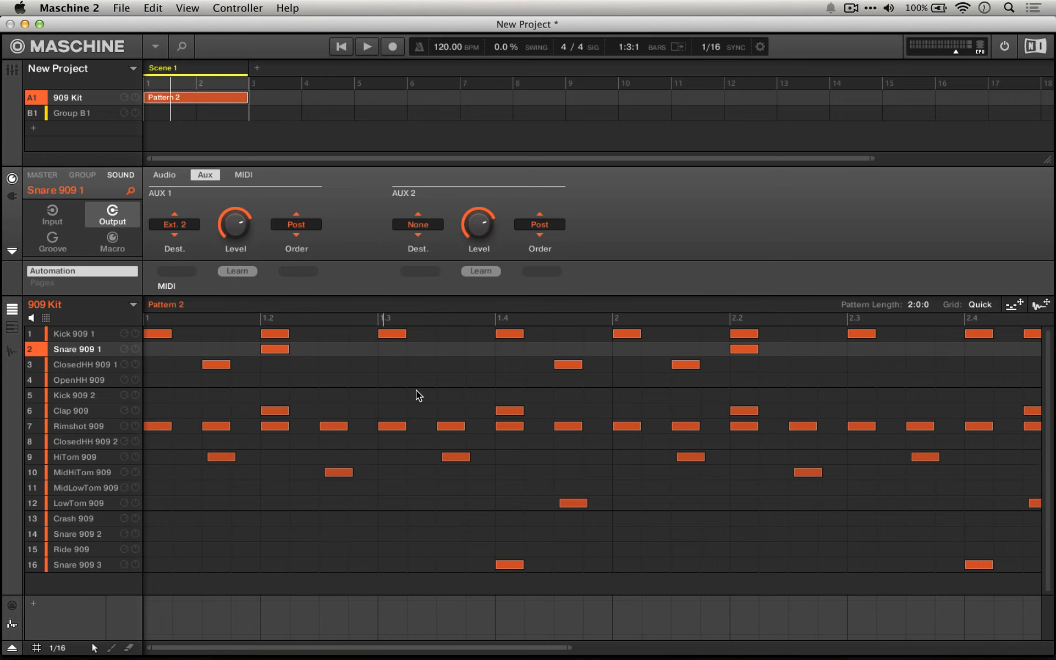
pyautogui.press('space')
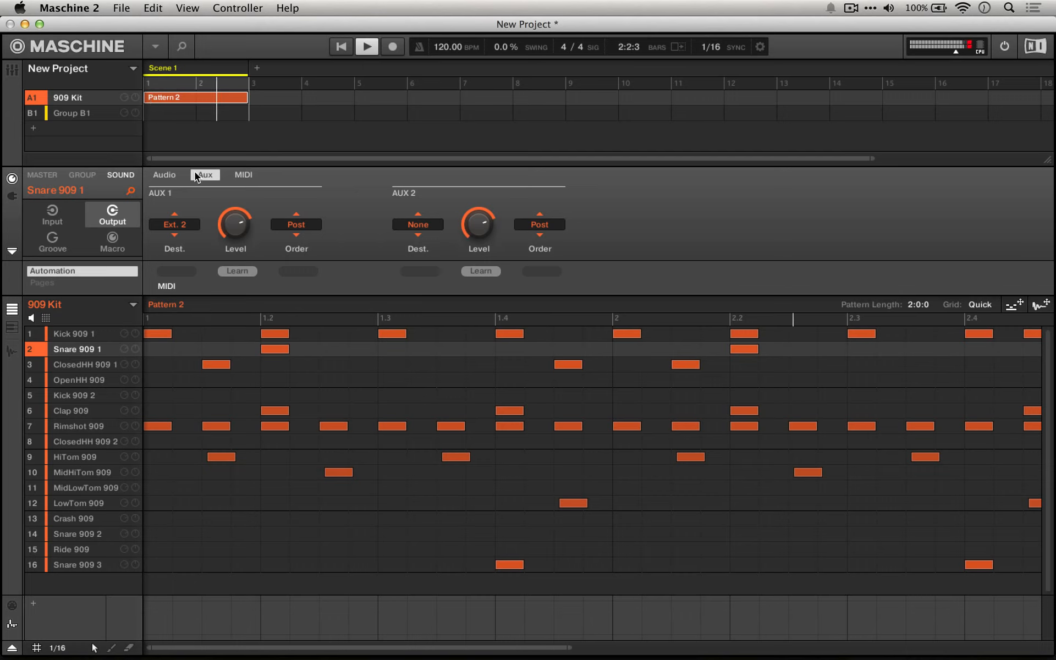
pyautogui.press('space')
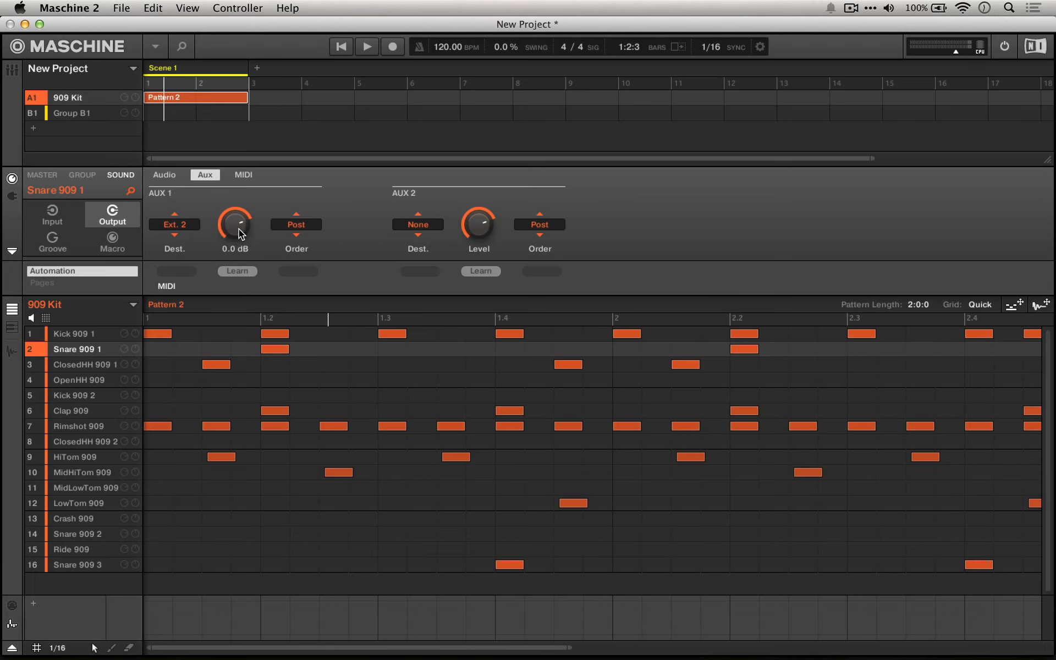
# Set the Aux 1 destination of the Rimshot 909 sound to Ext. 2
pyautogui.click(72, 427)
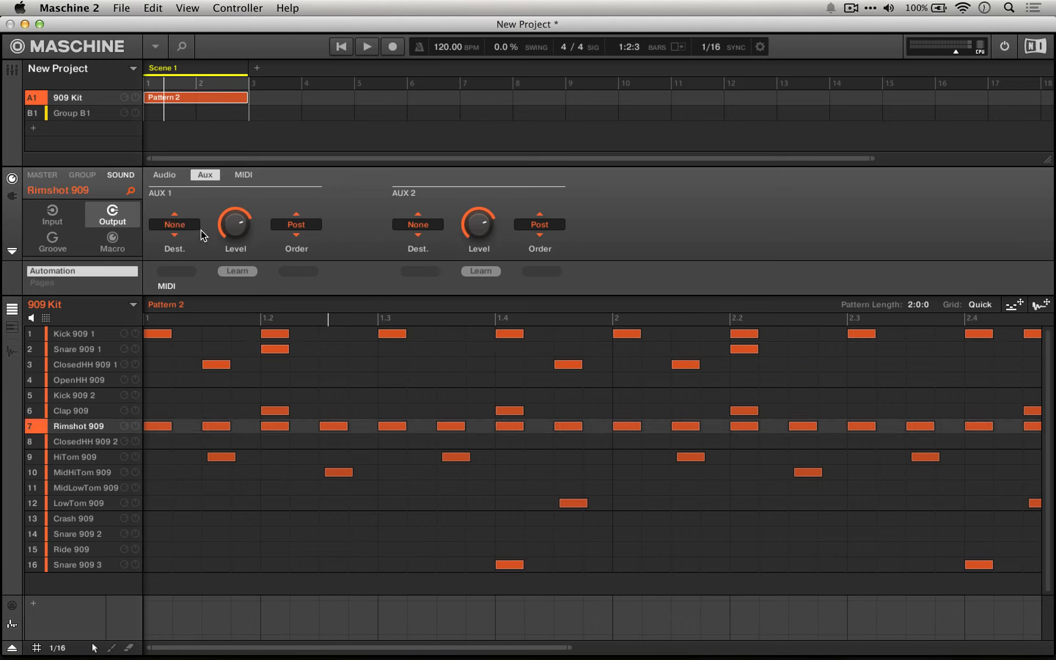
pyautogui.click(182, 226)
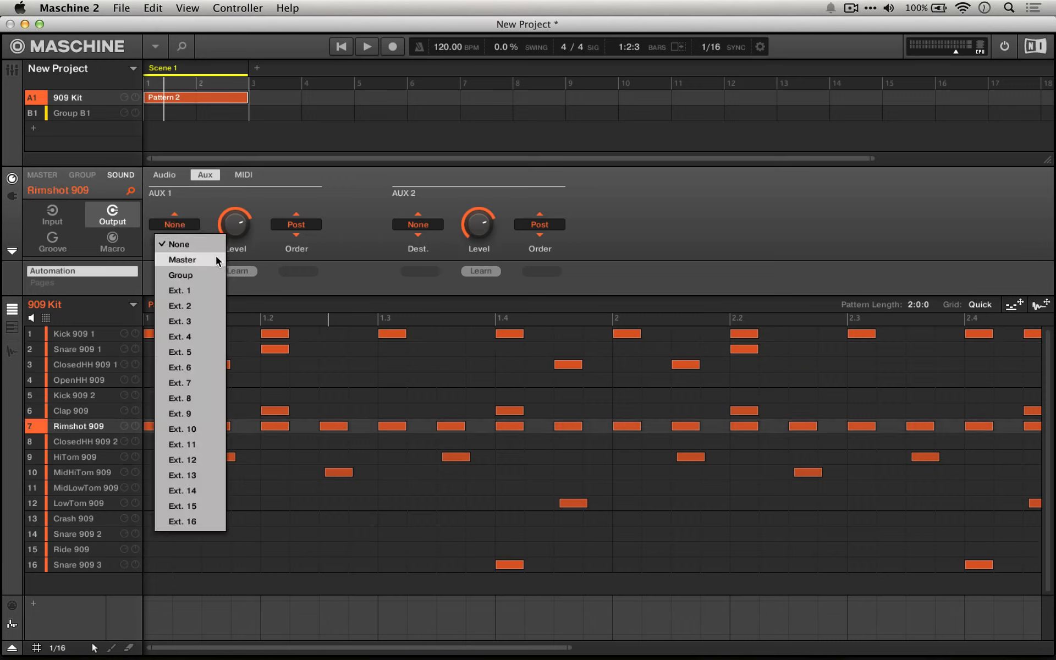
pyautogui.click(205, 308)
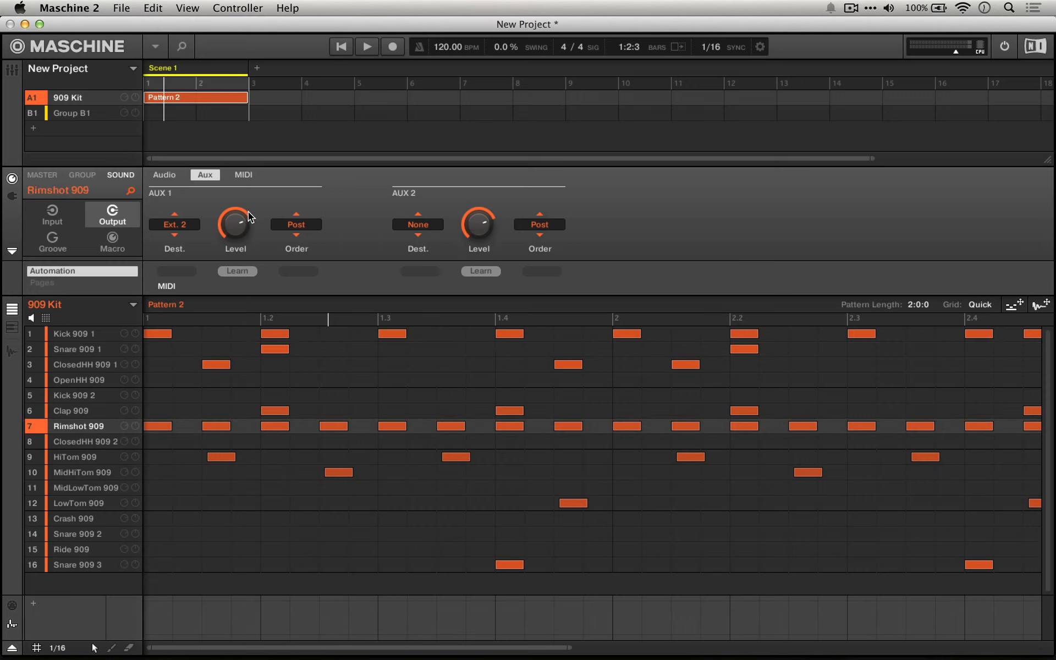